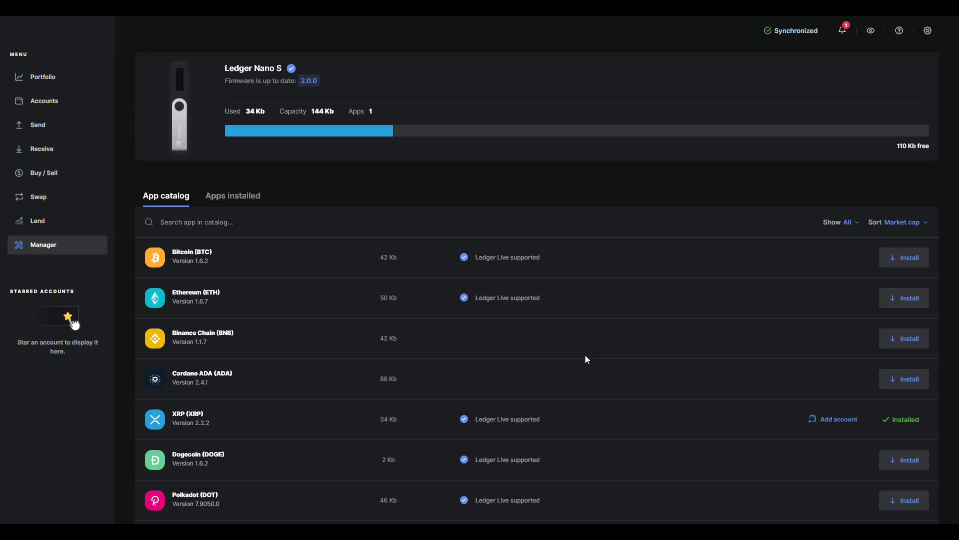
pyautogui.scroll(-3, 586, 358)
pyautogui.scroll(-3, 588, 346)
pyautogui.scroll(-2, 611, 326)
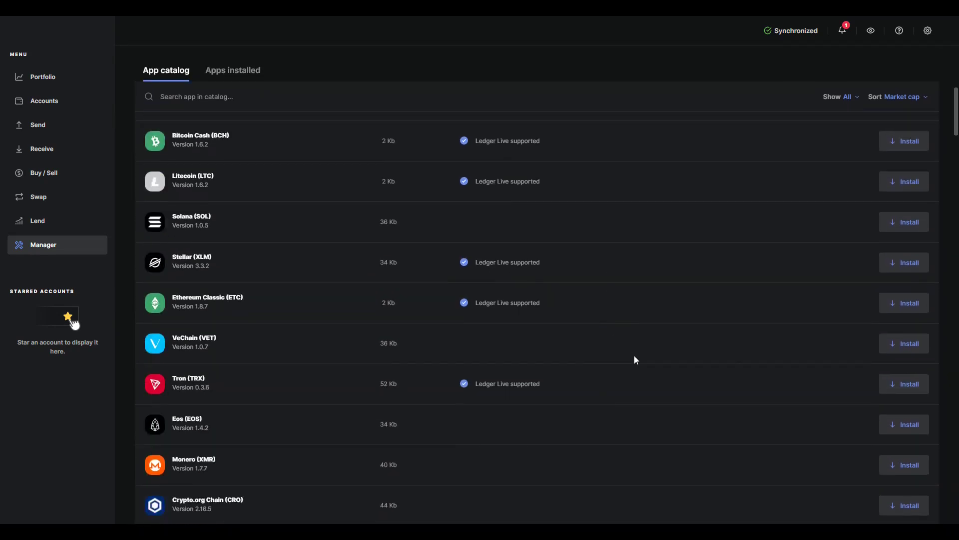
# Step: Install the VeChain (VET) app from the Ledger Live catalog onto the Nano S
pyautogui.click(887, 347)
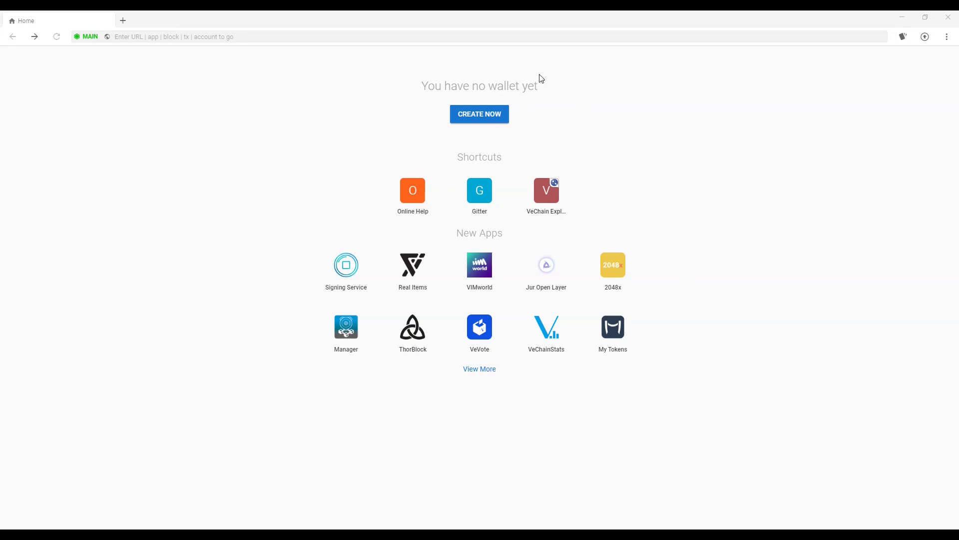
# Step: Go from the VeChain Sync home screen to the empty Wallets page via CREATE NOW
pyautogui.click(492, 115)
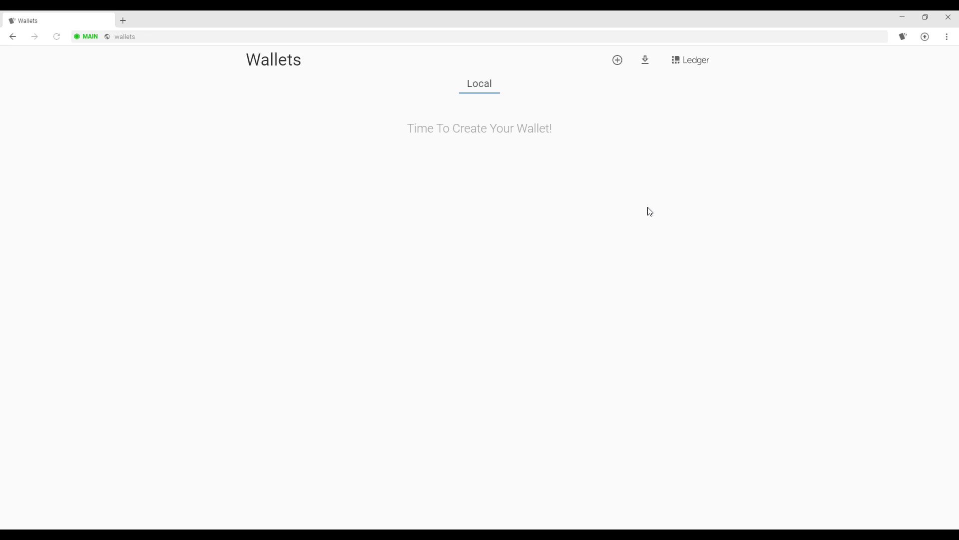
# Step: Import the Ledger's five accounts under the device name 'vechain'
pyautogui.click(689, 63)
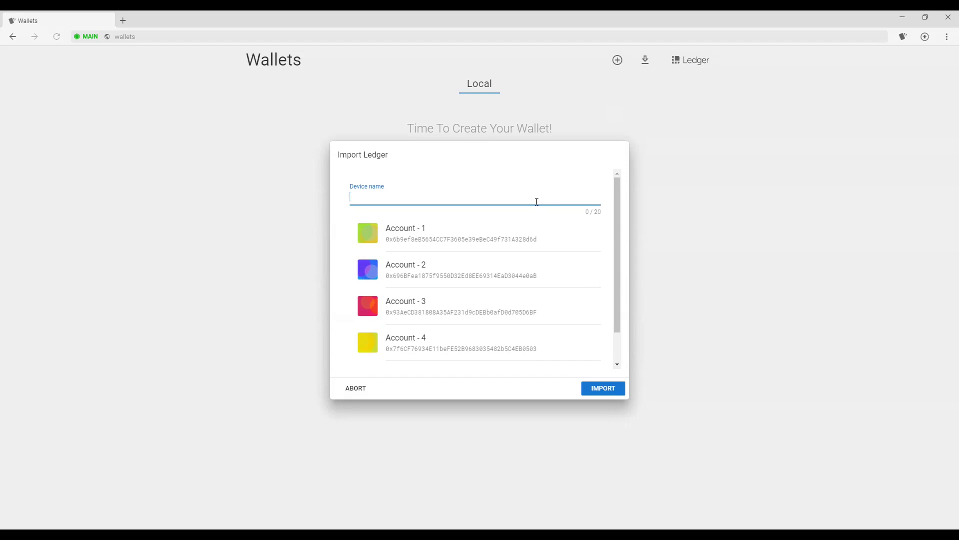
pyautogui.write('vechain')
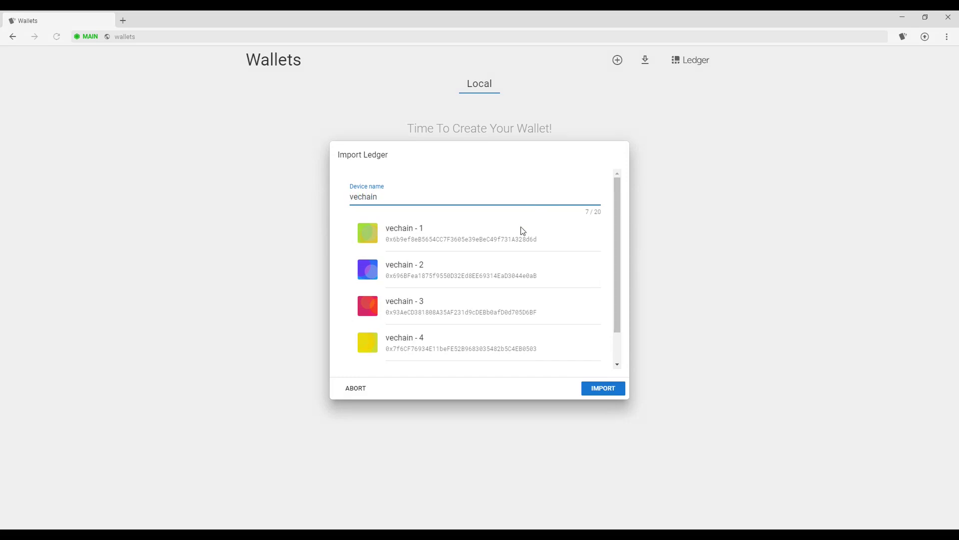
pyautogui.click(603, 388)
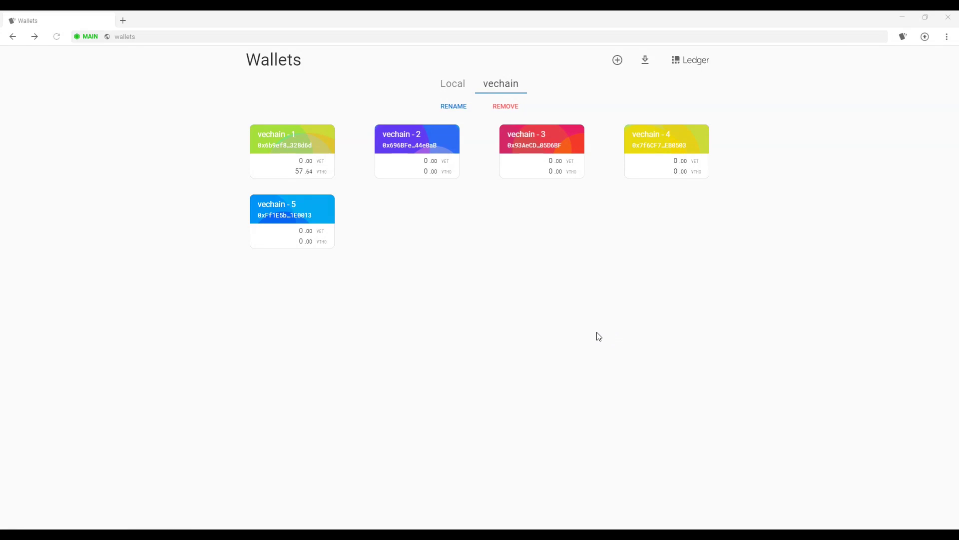
# Step: Open the Wallet Detail page for the vechain - 2 account
pyautogui.click(424, 169)
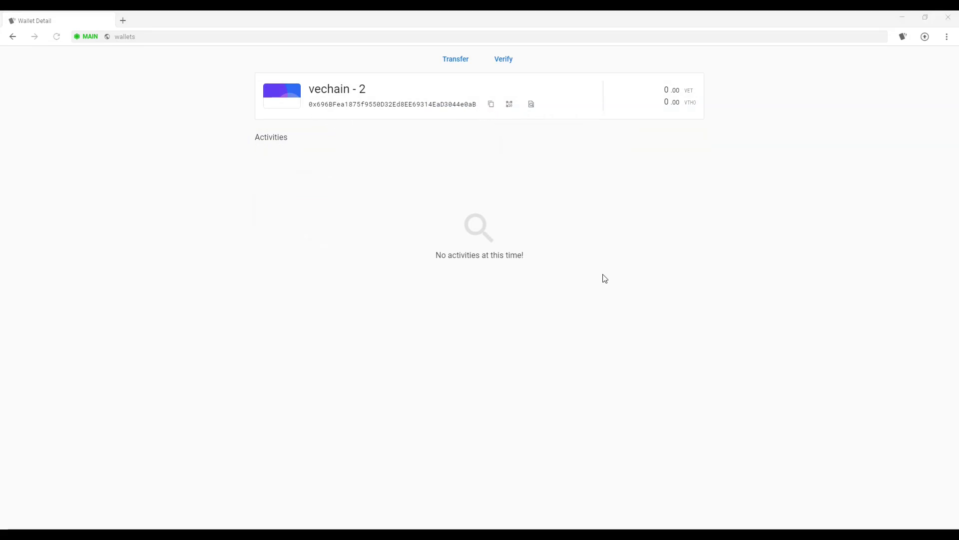
# Step: Show the transfer form with vechain - 2 as the source account
pyautogui.click(455, 59)
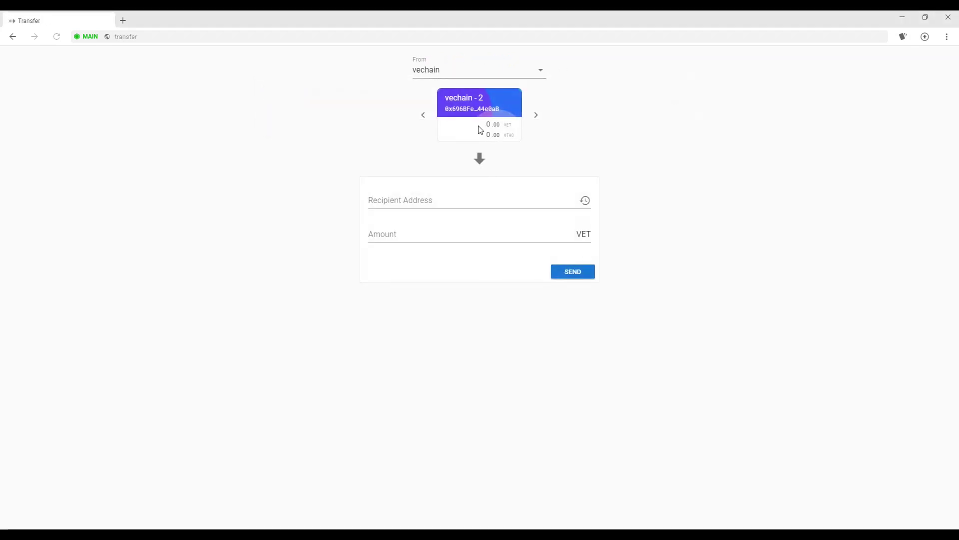